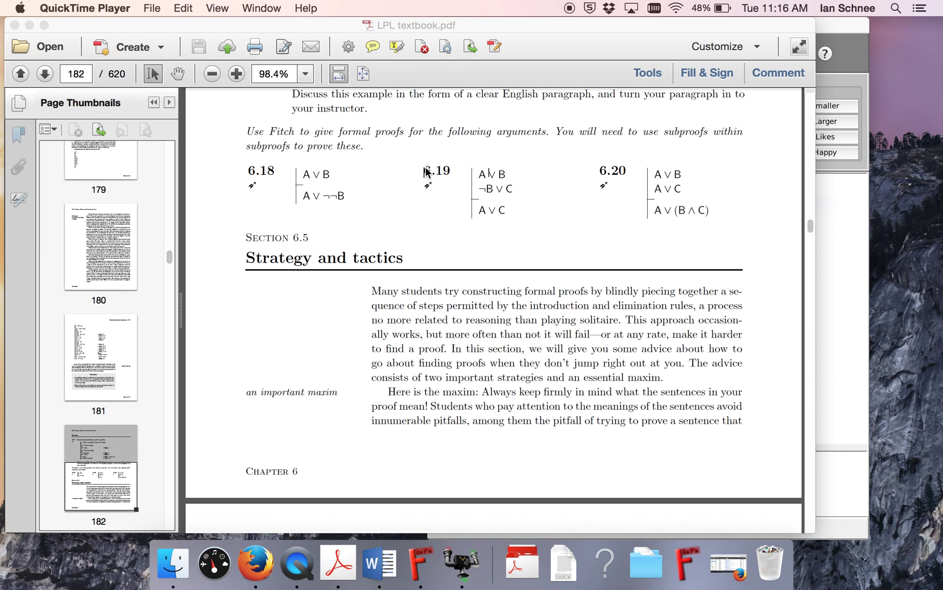
- Highlight the exercise number 6.19 and its conclusion A ∨ C in the textbook
left_click_drag(424, 171, 449, 172)
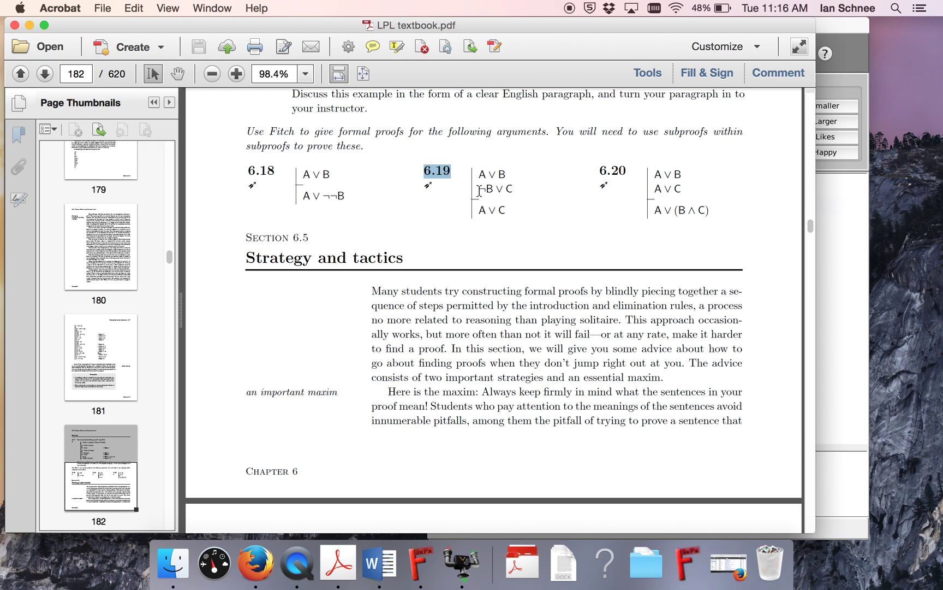
left_click_drag(478, 211, 513, 214)
left_click(493, 173)
left_click_drag(478, 210, 509, 215)
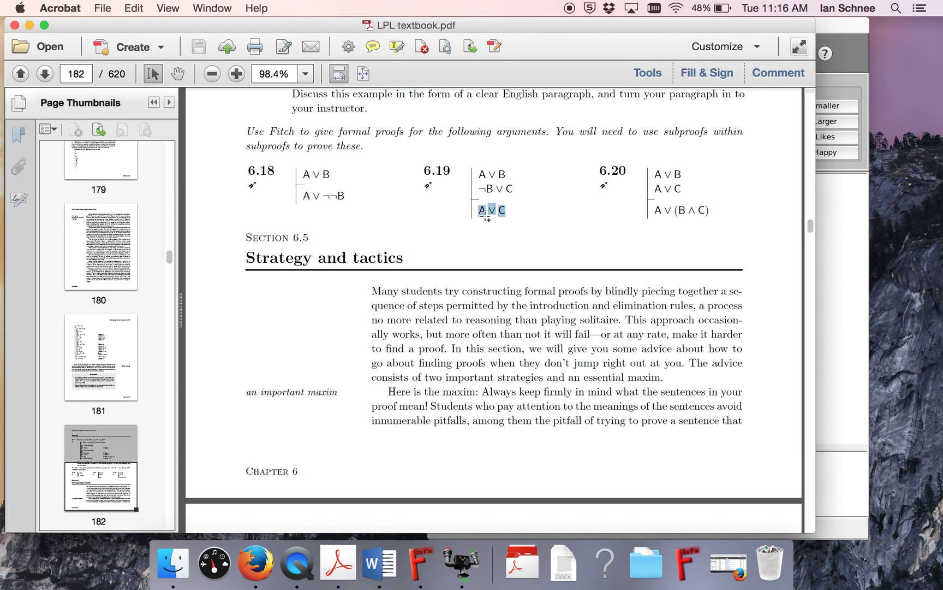
left_click_drag(479, 211, 487, 212)
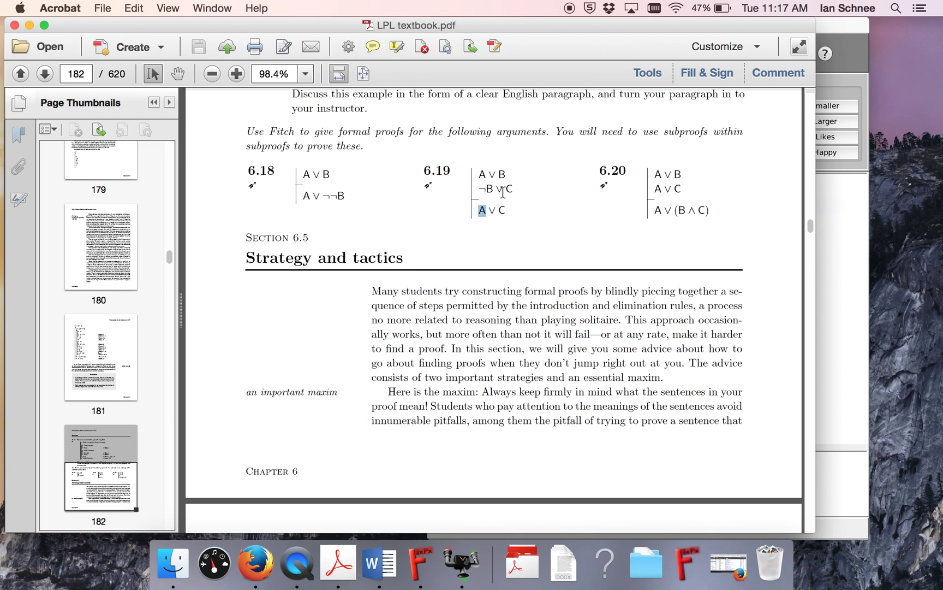
- Highlight premises A ∨ B and ¬B ∨ C, then open Exercise 6.19.prf in Fitch
double_click(500, 189)
left_click_drag(476, 174, 516, 192)
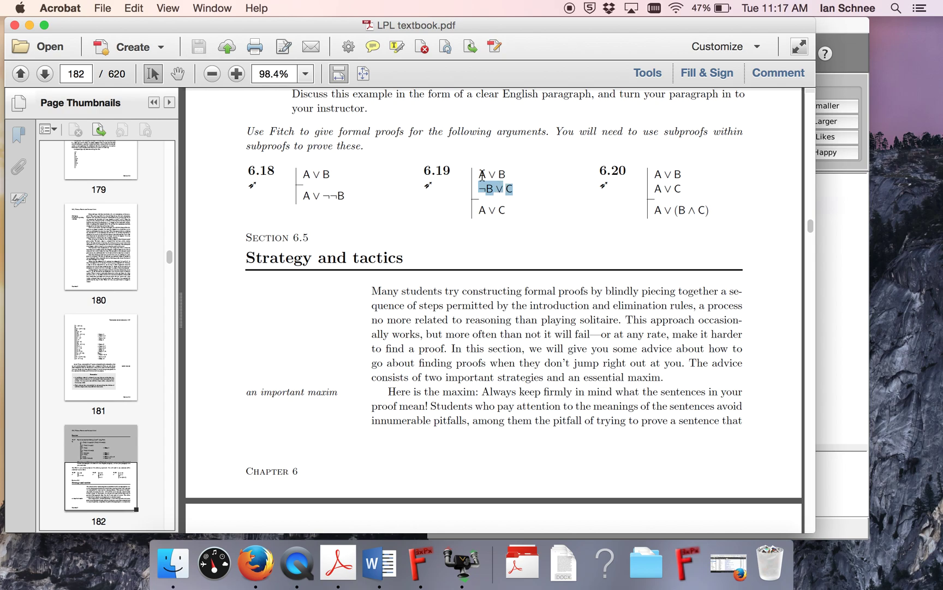
left_click_drag(482, 175, 506, 181)
left_click(496, 193)
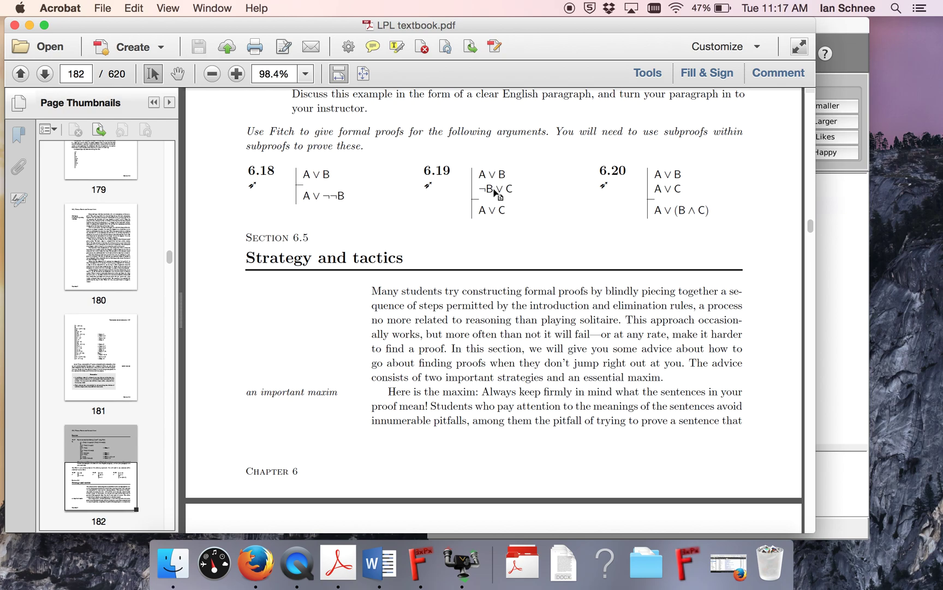
left_click(496, 192)
left_click_drag(809, 25, 678, 25)
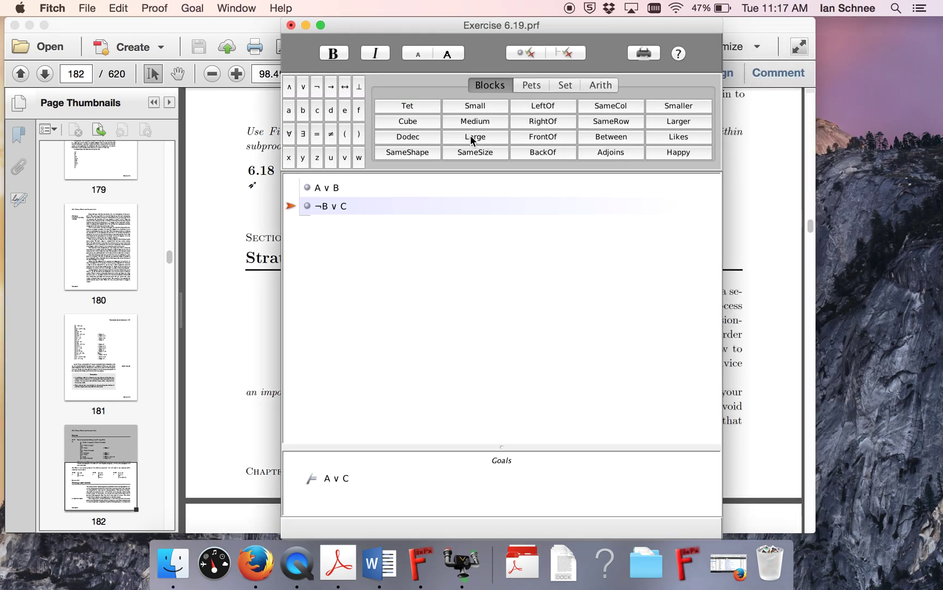
- Start a subproof assuming A with the line AvC below it
key("super+p")
type("A")
key("super+e")
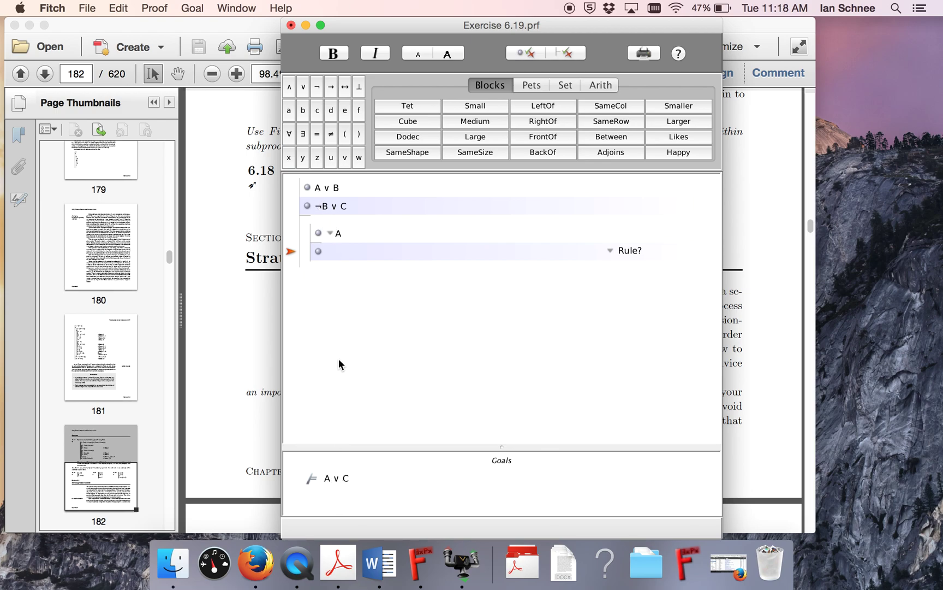
type("AvC")
key("super+e")
- Justify A∨C by ∨ Intro citing A and verify the proof
left_click(396, 253)
left_click(611, 250)
mouse_move(612, 253)
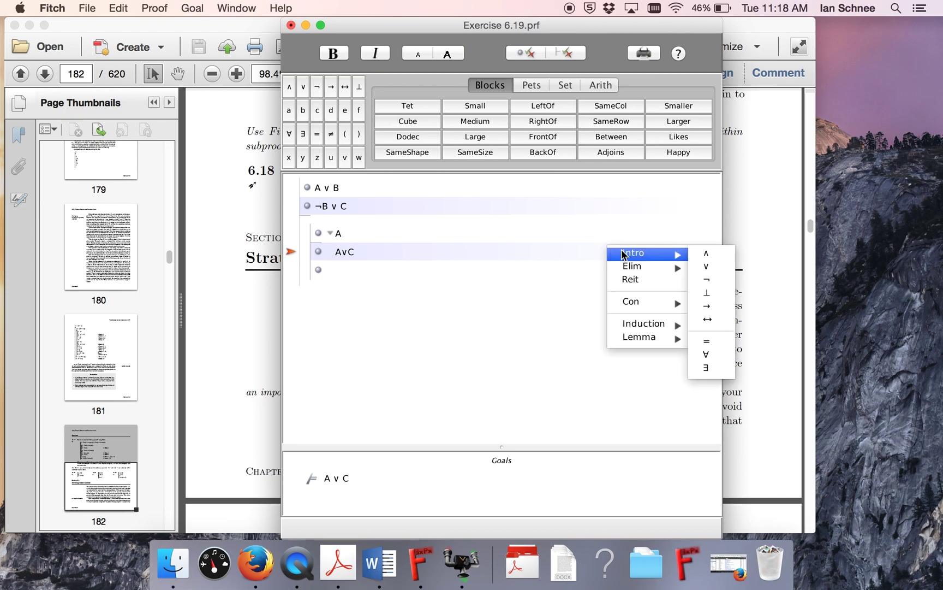
left_click(707, 266)
left_click(385, 237)
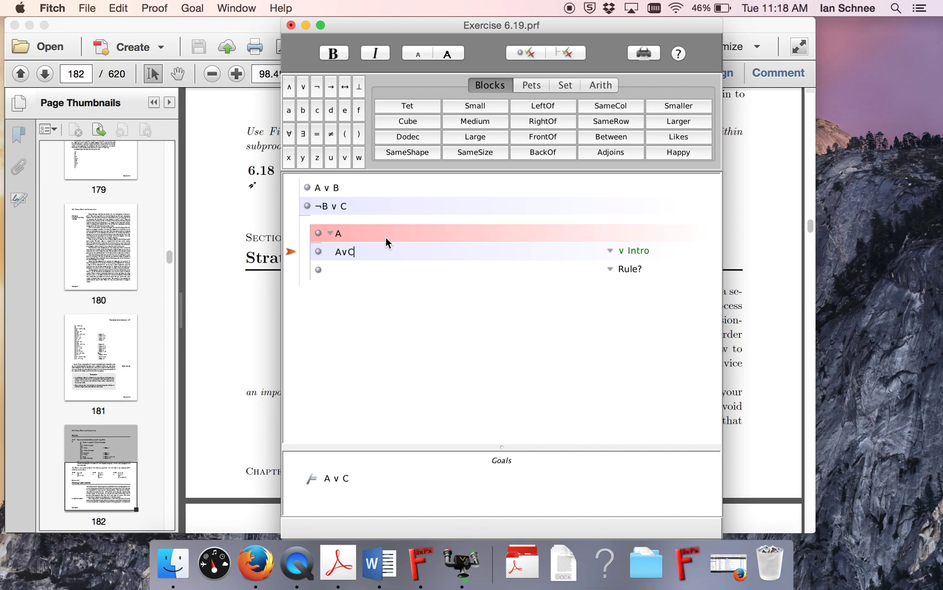
left_click(571, 53)
left_click(291, 270)
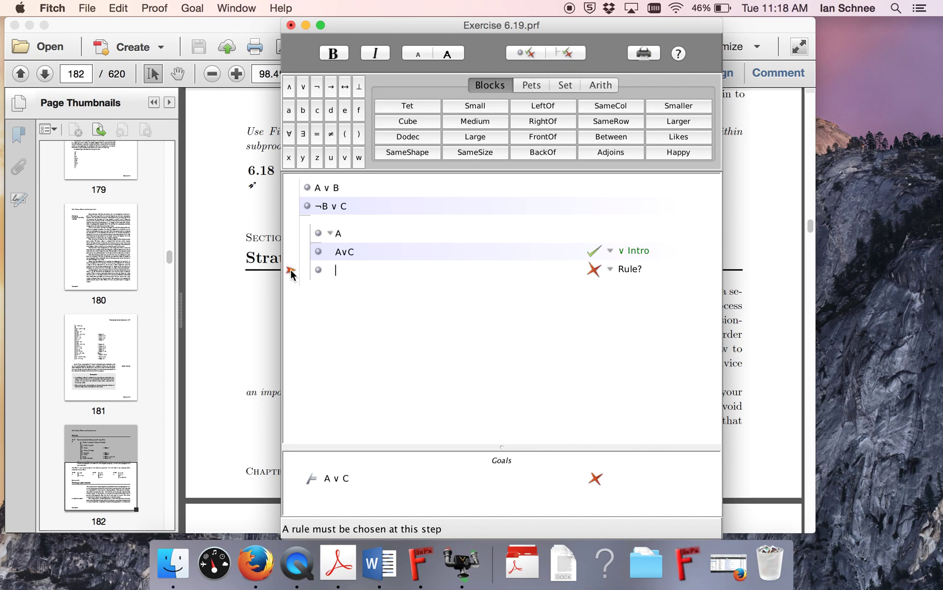
- End the first subproof and start a new subproof after it, removing the stray empty step
key("super+e")
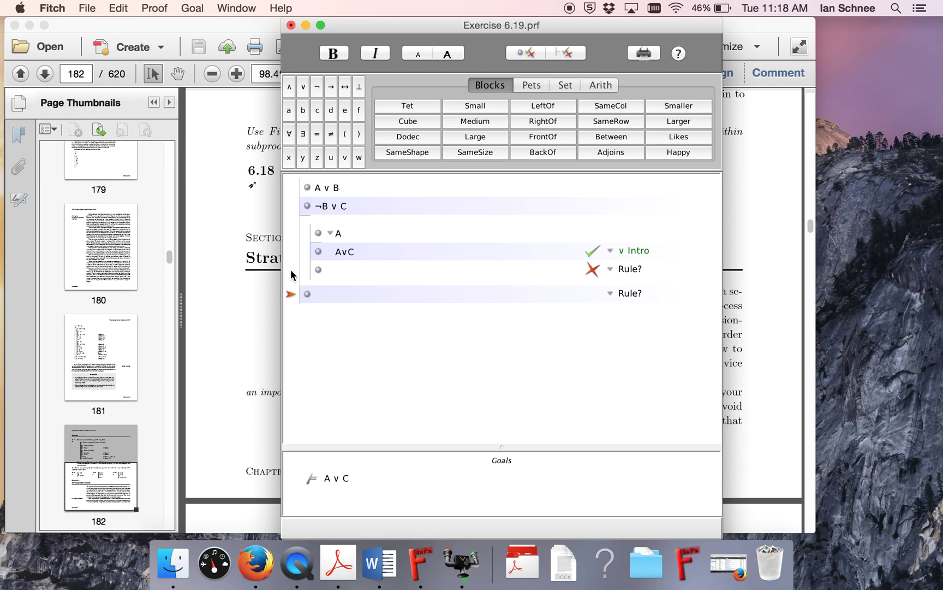
key("super+p")
left_click(293, 277)
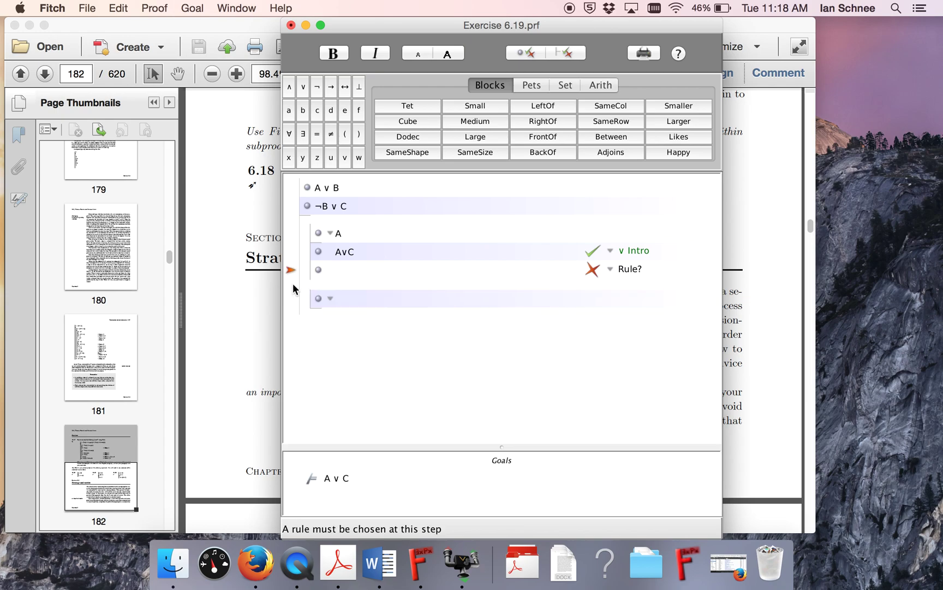
key("super+BackSpace")
left_click(303, 283)
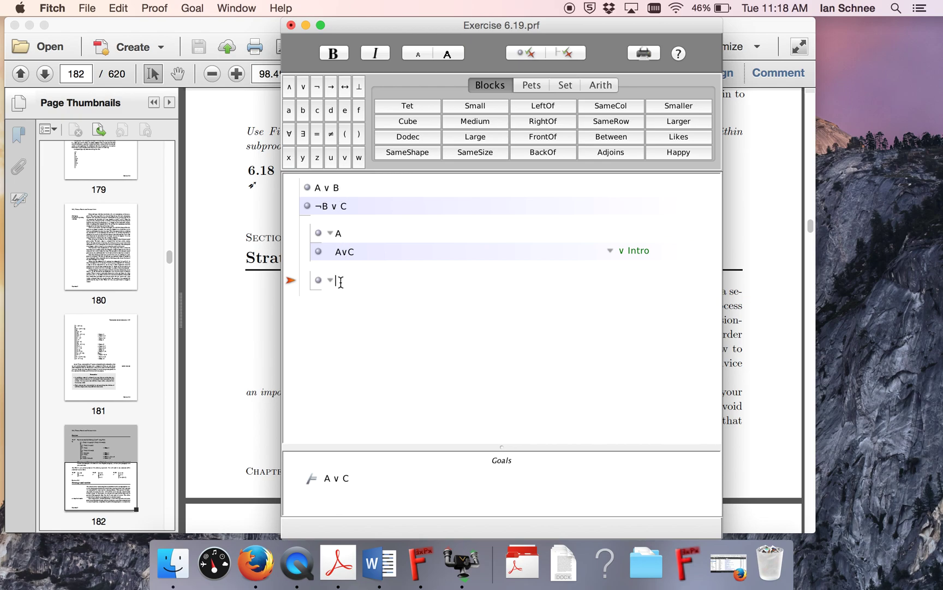
key("super+shift+e")
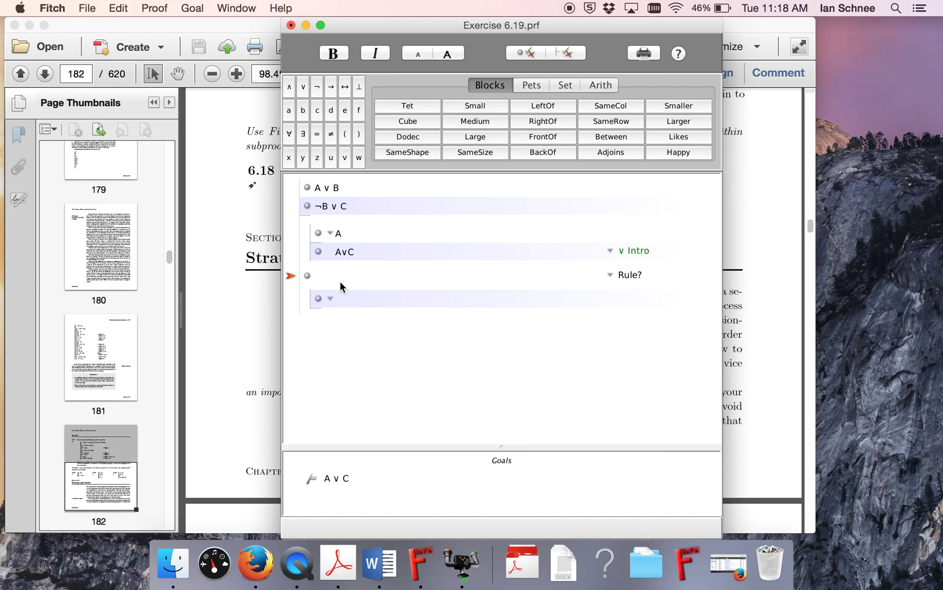
key("super+z")
- Assume B in the new subproof and add empty steps beneath it
type("B")
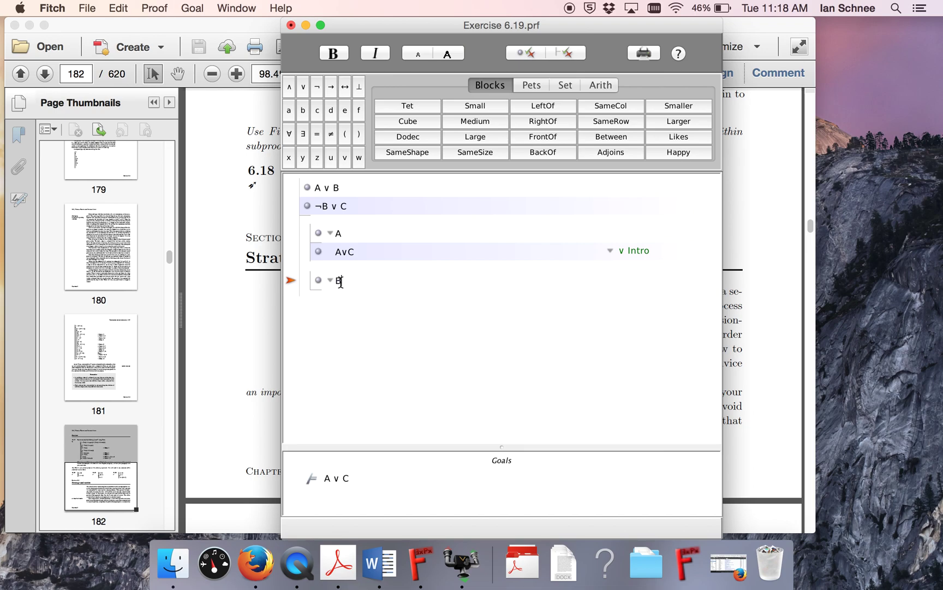
key("super+e")
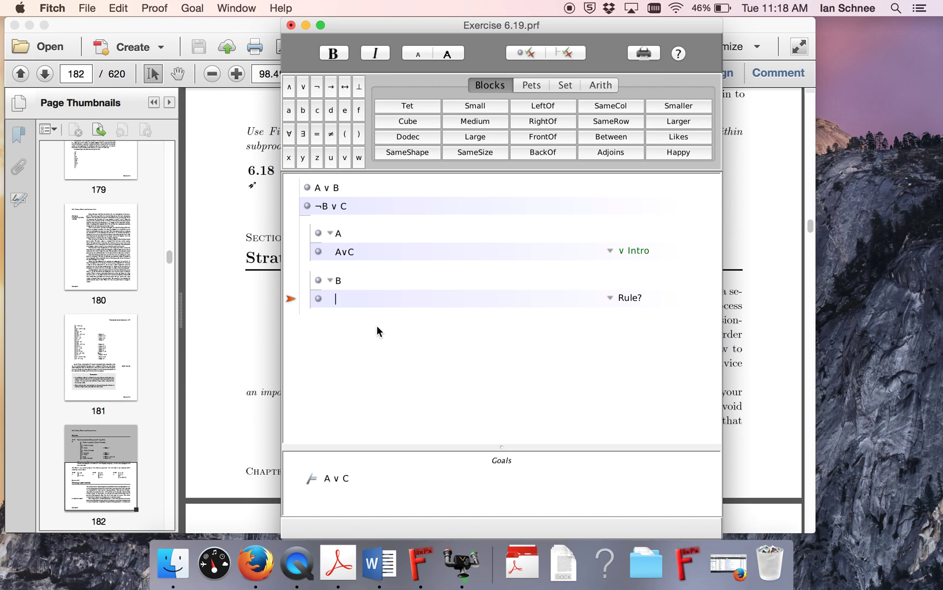
key("super+e")
key("super+e")
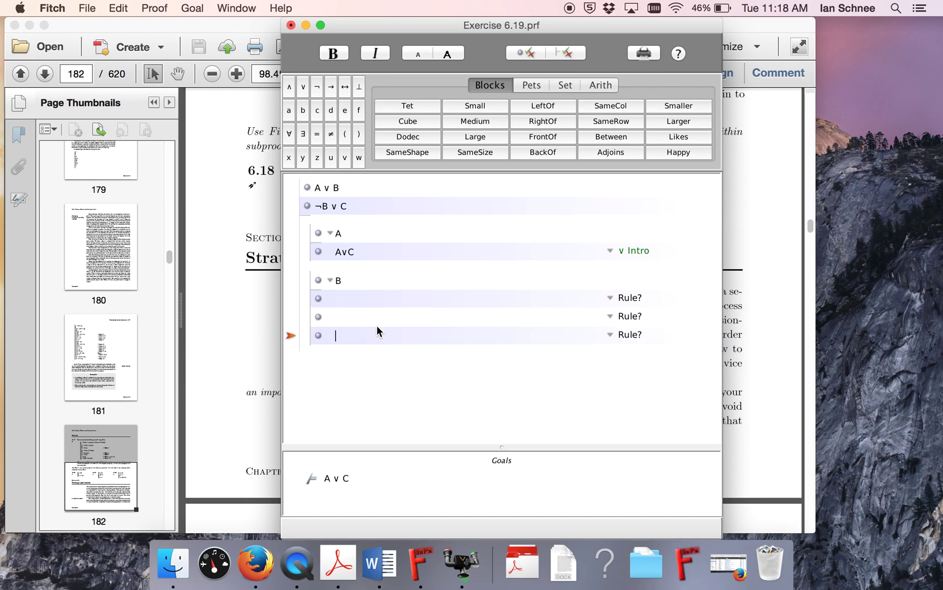
key("Up")
key("Up")
- Inside the B case, start a nested subproof assuming ¬B, followed by ⊥ and A∨C lines
type("B")
key("BackSpace")
key("super+p")
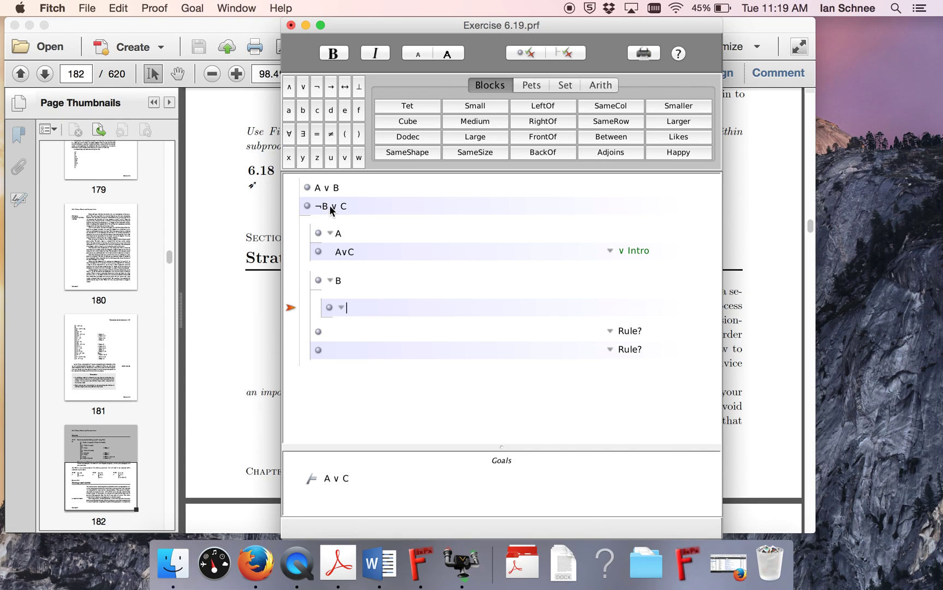
type("¬B")
key("super+e")
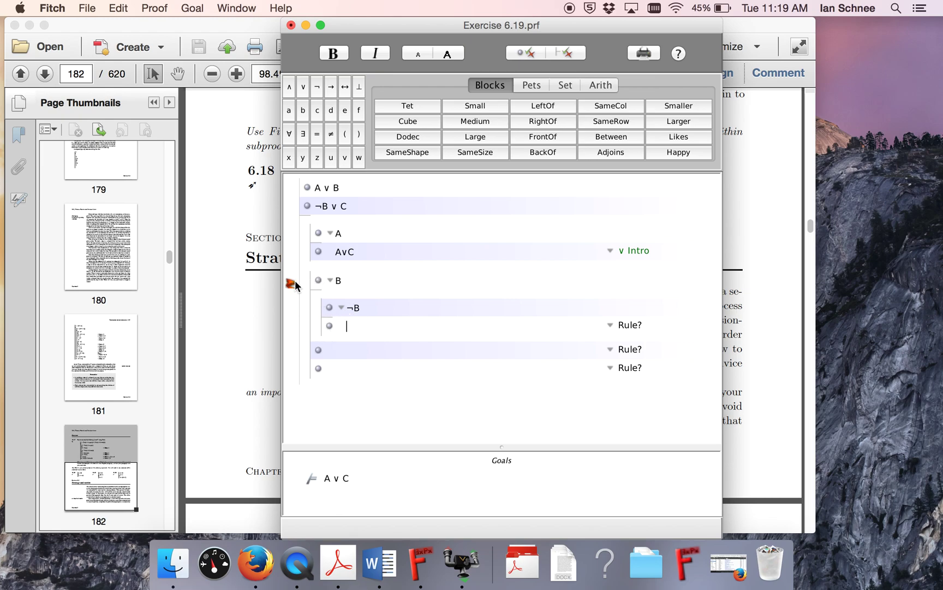
left_click(295, 280)
left_click(292, 324)
left_click(358, 89)
key("super+e")
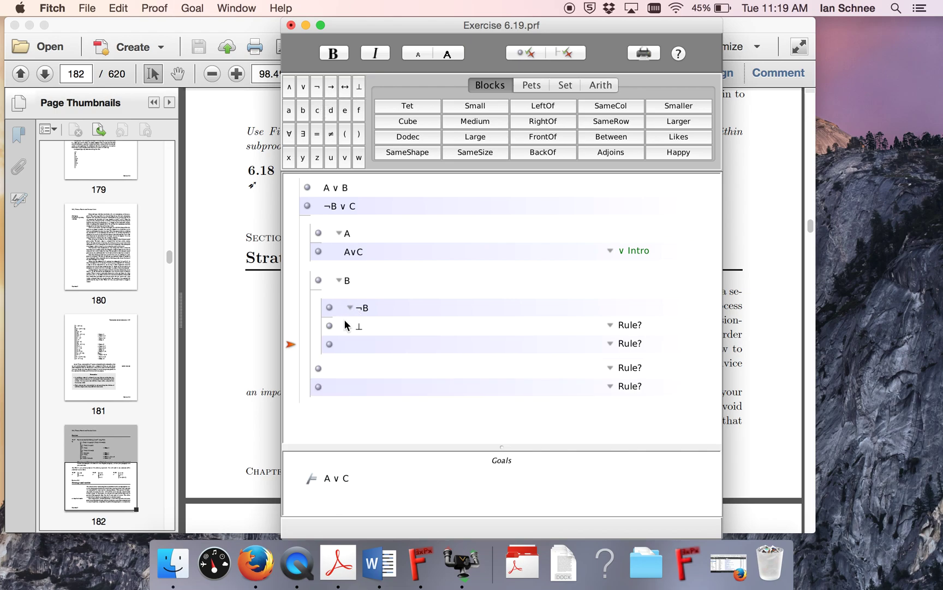
type("AvC")
- Justify A∨C by ⊥ Elim citing the ⊥ step
left_click(613, 345)
mouse_move(656, 361)
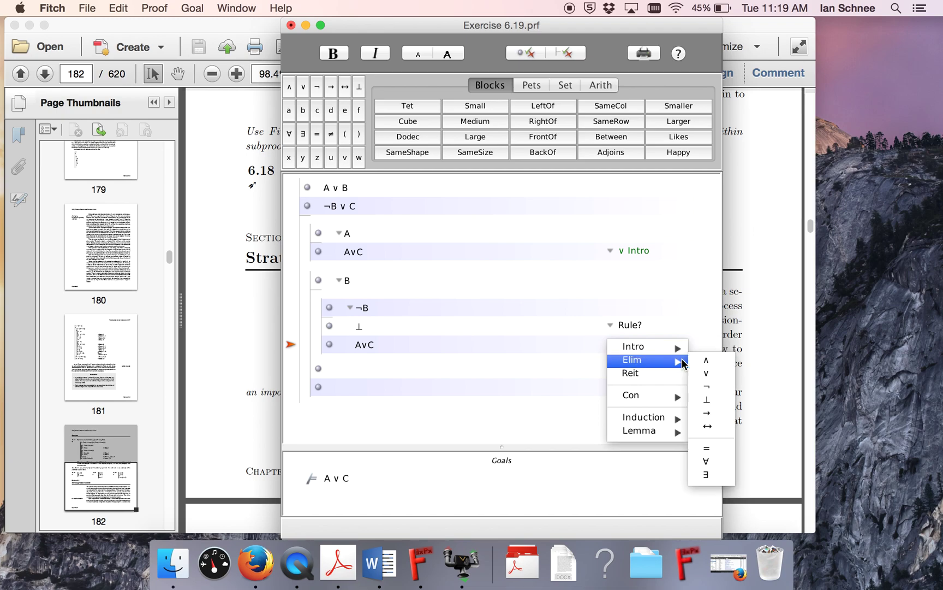
left_click(708, 404)
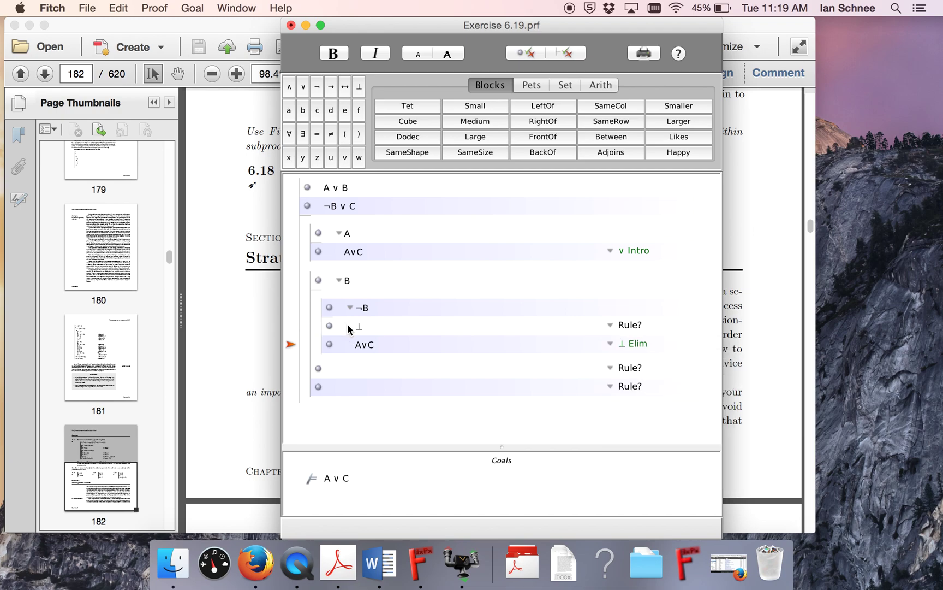
left_click(367, 329)
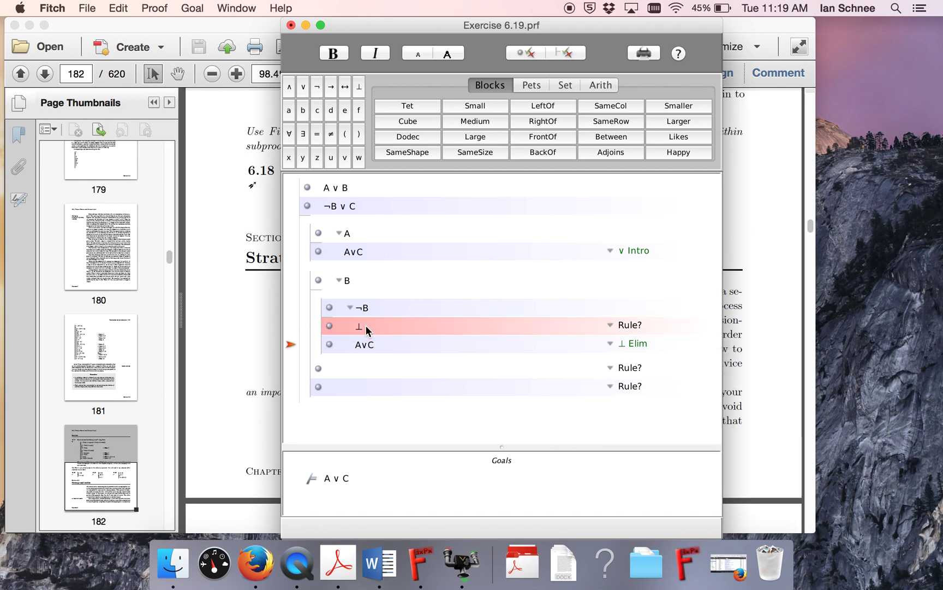
- Justify ⊥ by ⊥ Intro citing ¬B and B
left_click(289, 328)
left_click(610, 325)
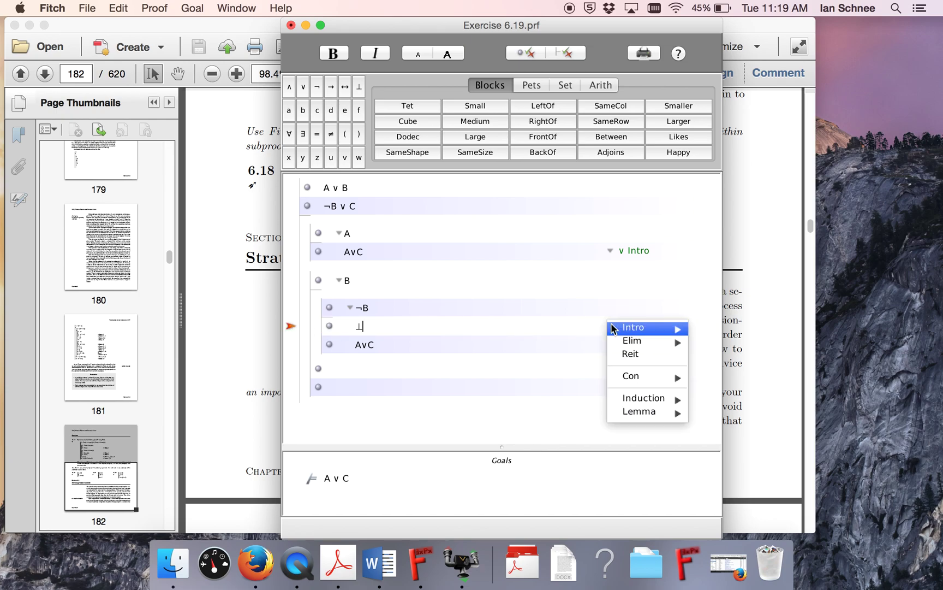
mouse_move(612, 327)
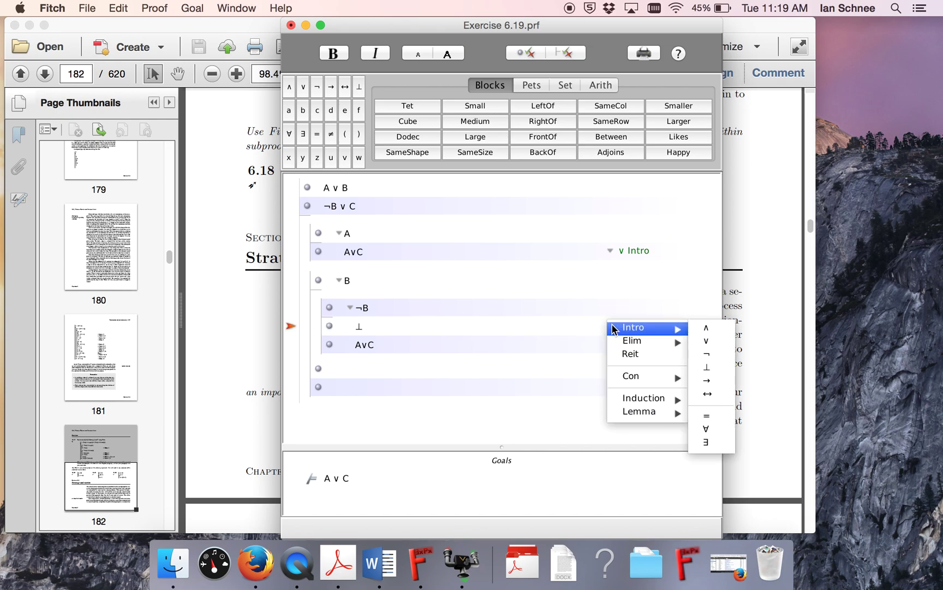
left_click(708, 367)
left_click(363, 310)
left_click(348, 281)
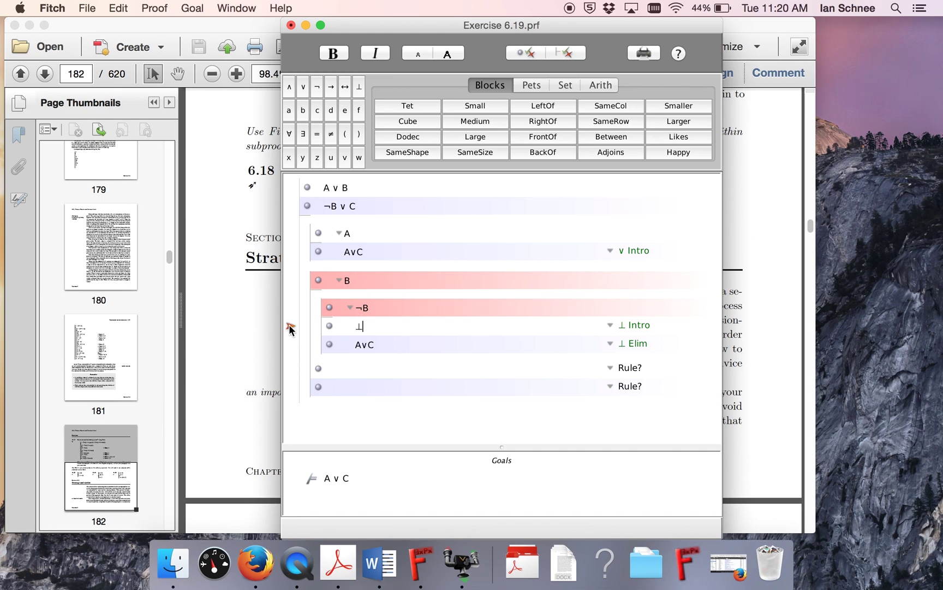
- Add a subproof assuming C that derives A∨C by ∨ Intro, then close it
left_click(286, 366)
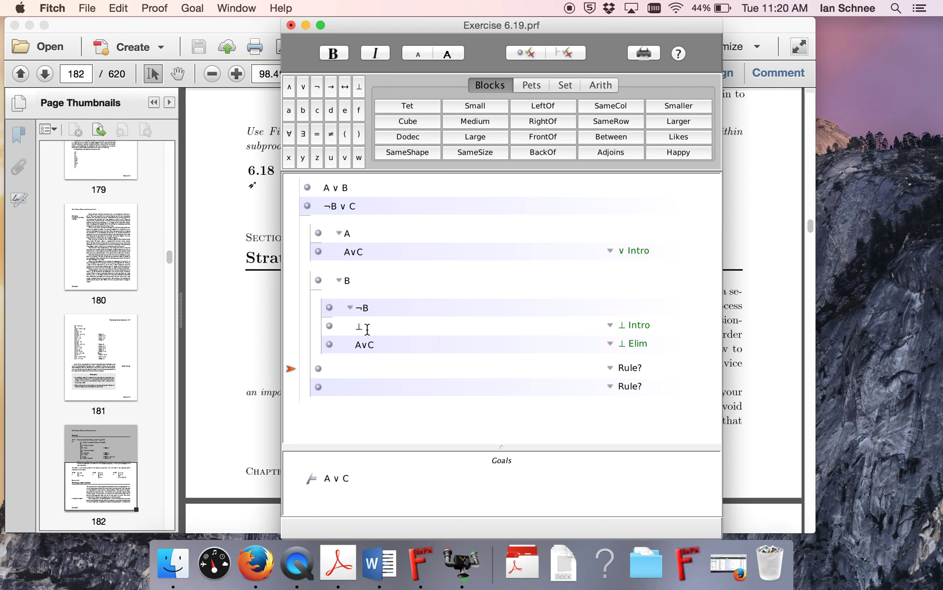
key("super+p")
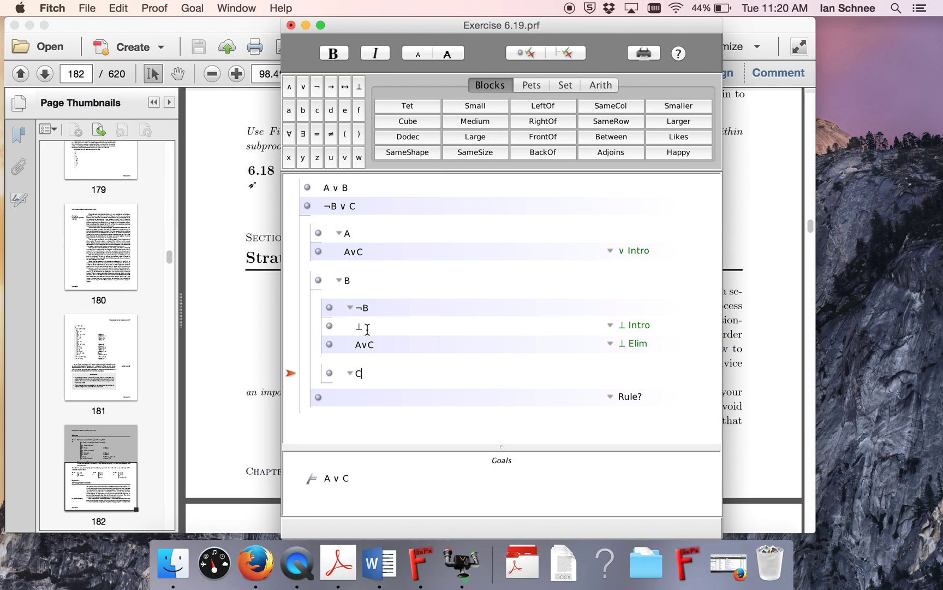
key("super+e")
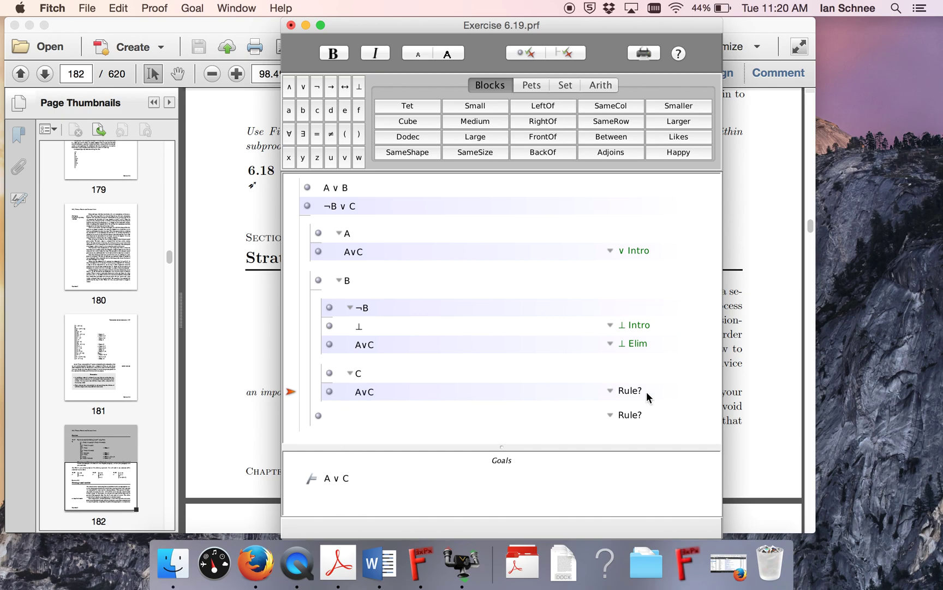
left_click(620, 391)
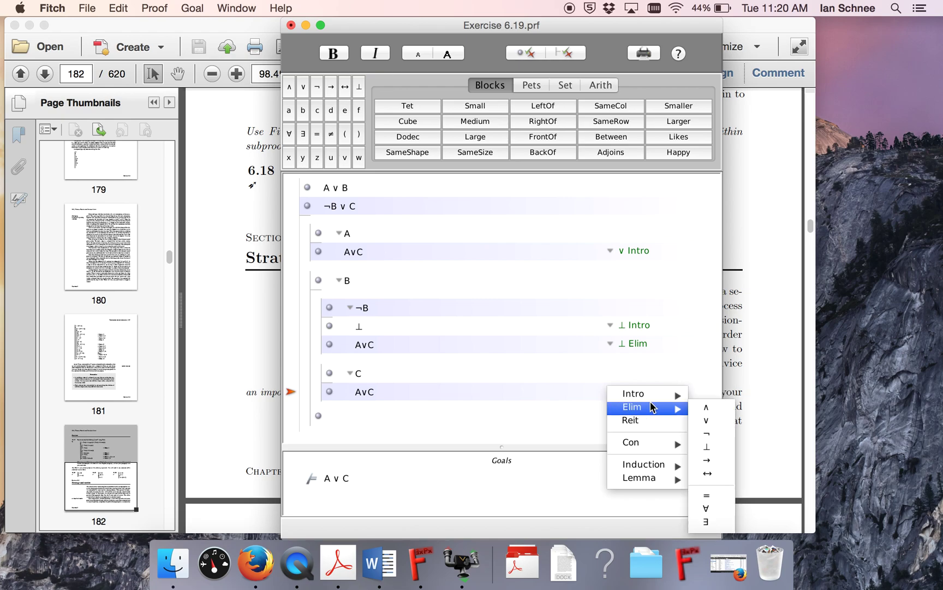
mouse_move(672, 399)
left_click(706, 407)
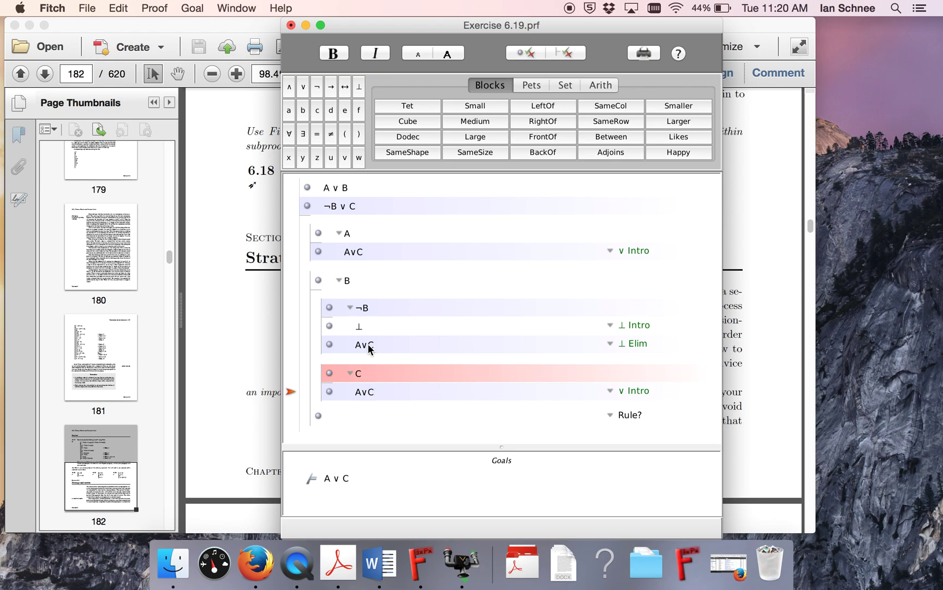
key("super+e")
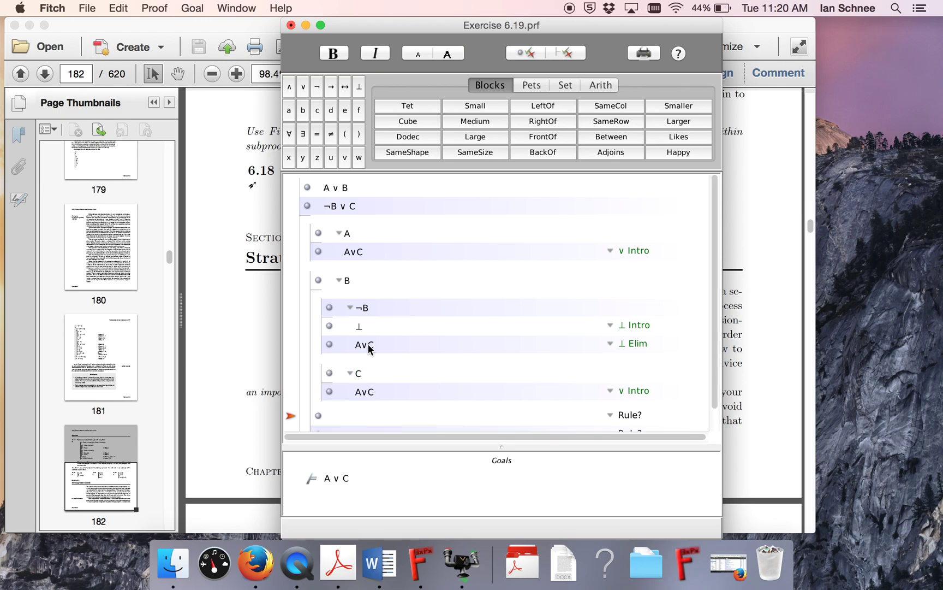
- Conclude A∨C in the B case by ∨ Elim from ¬B∨C and the ¬B and C subproofs, then verify
scroll(719, 383, "down", 1)
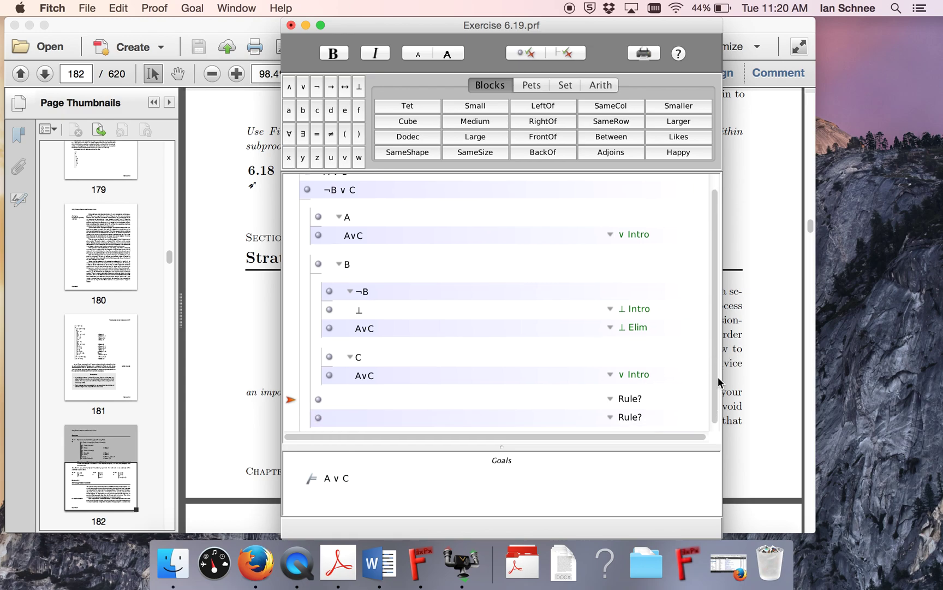
scroll(719, 382, "down", 1)
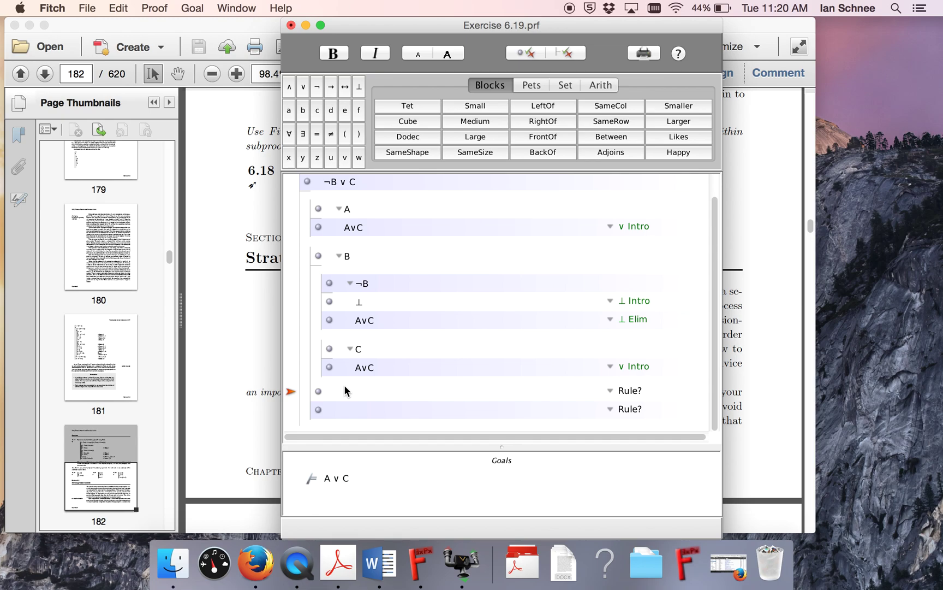
type("AvC")
left_click(612, 391)
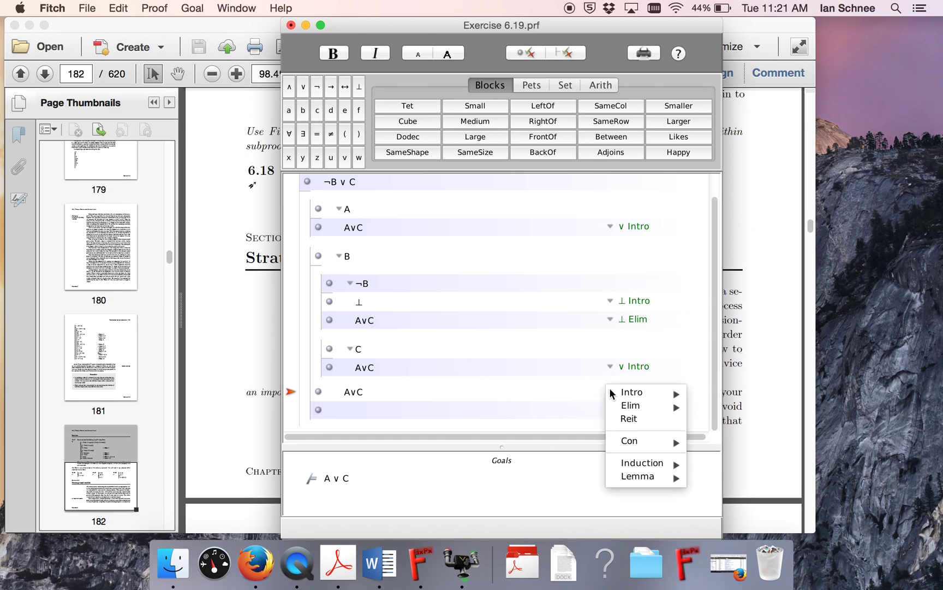
mouse_move(631, 406)
left_click(707, 419)
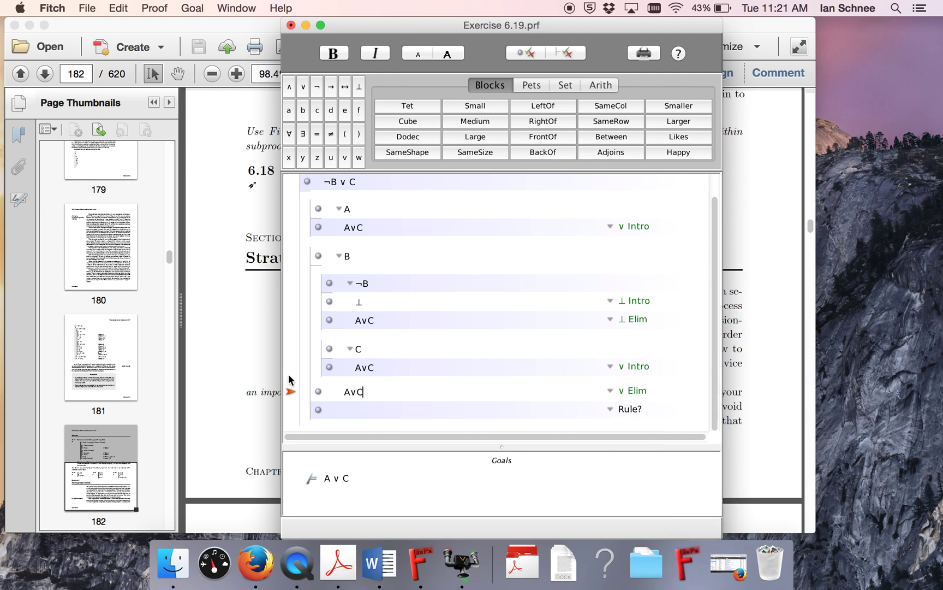
left_click(333, 185)
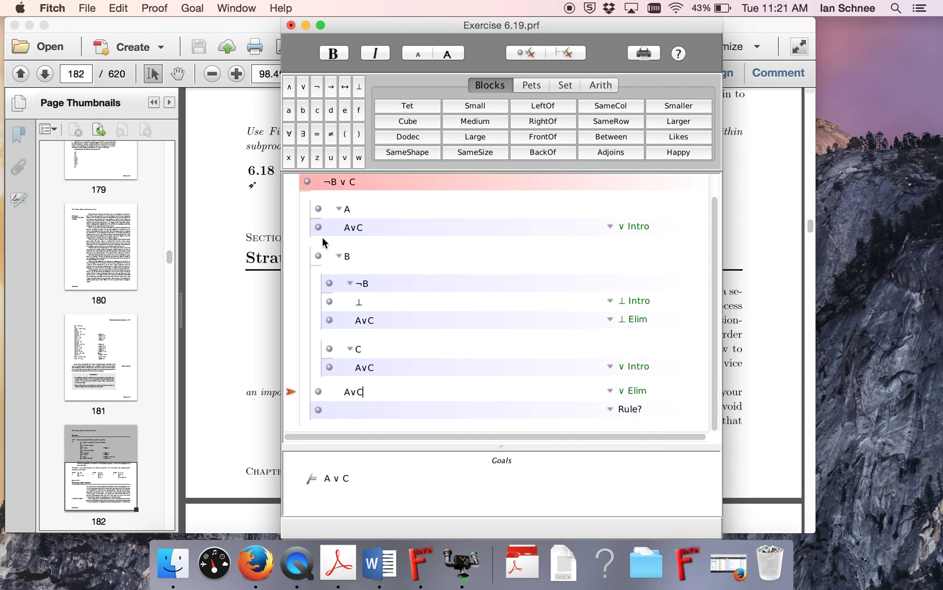
scroll(303, 245, "up", 1)
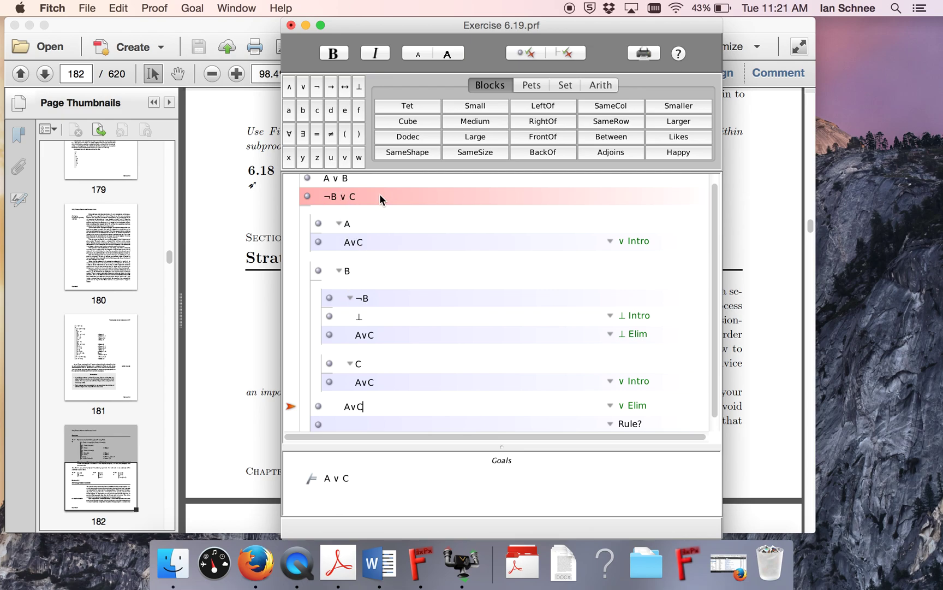
left_click(338, 325)
left_click(334, 373)
scroll(402, 375, "down", 1)
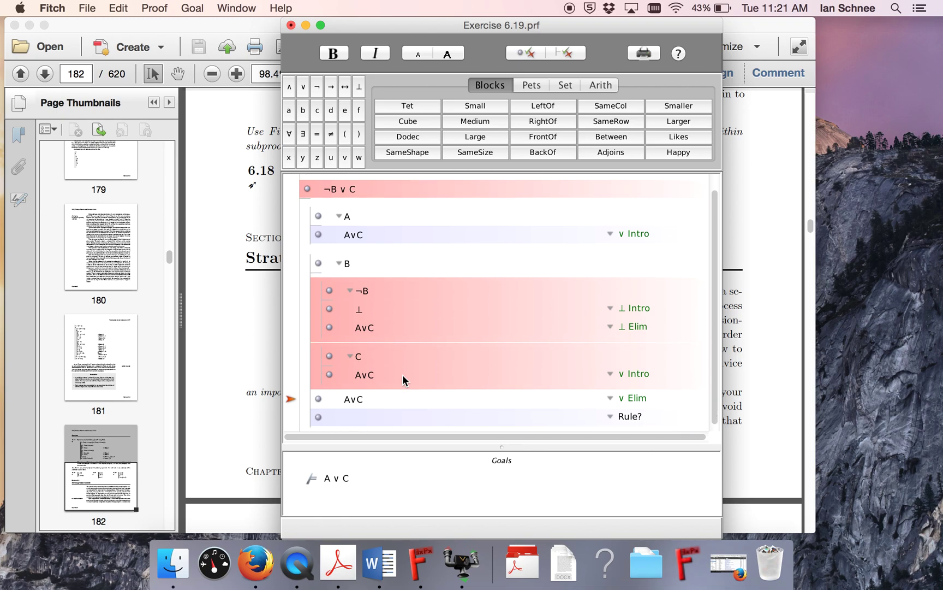
left_click(559, 56)
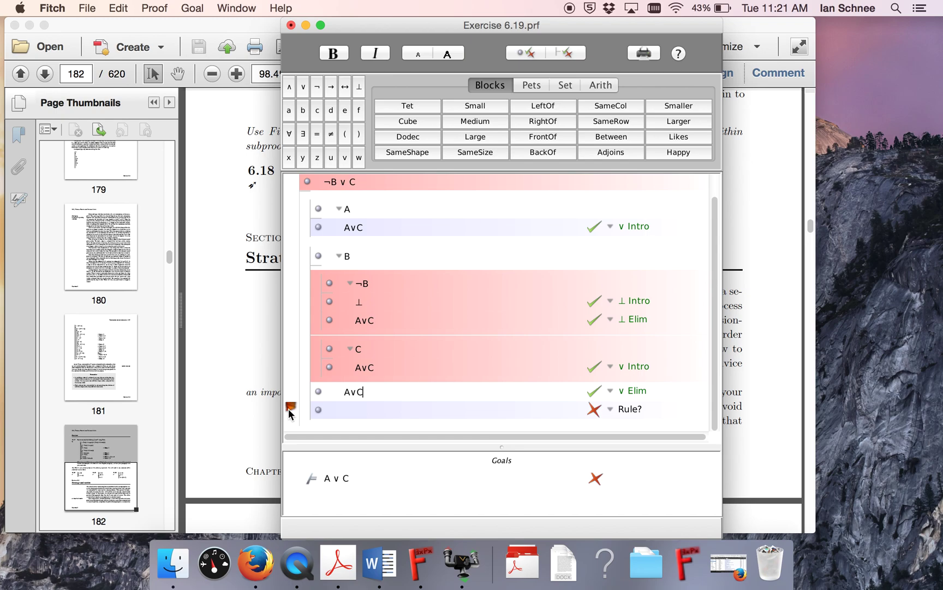
left_click(289, 410)
- Delete the leftover empty step and add a main-level A∨C line after the B subproof
key("BackSpace")
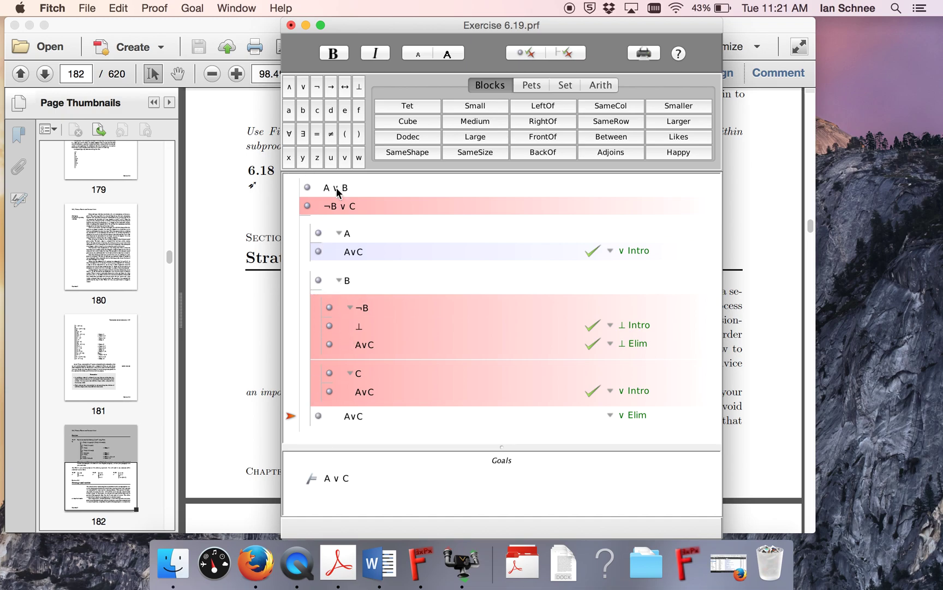
key("super+e")
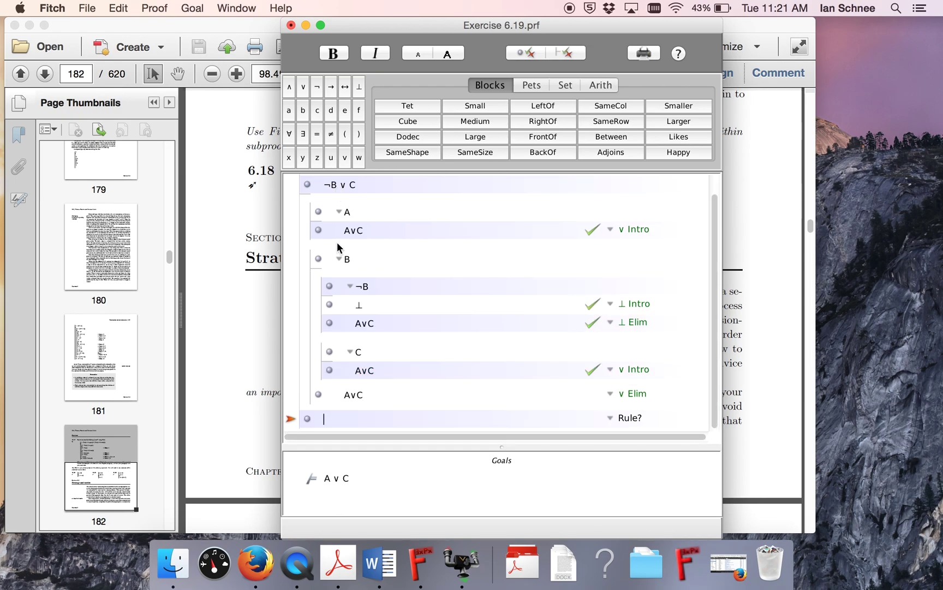
type("AvC")
left_click_drag(499, 447, 503, 471)
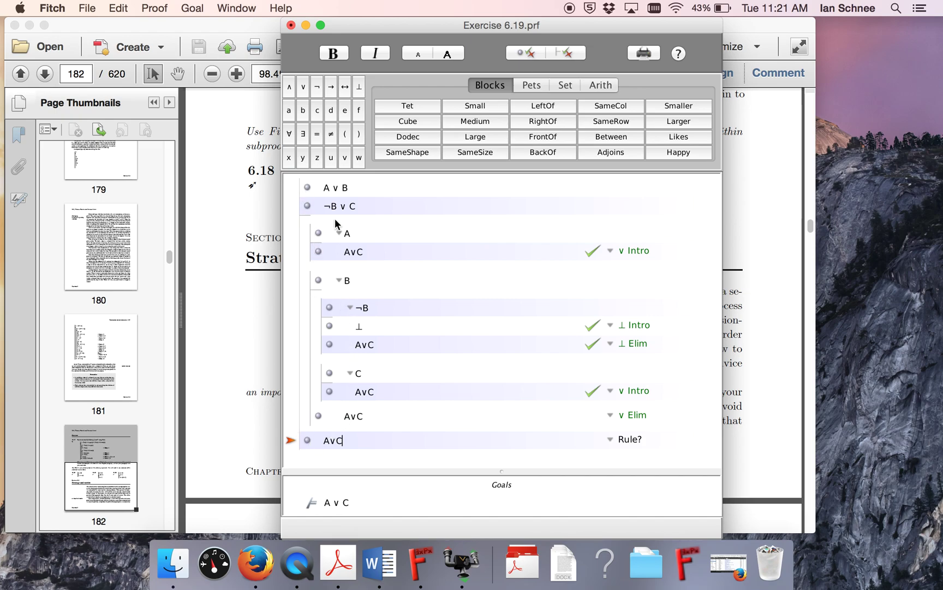
- Justify the final A∨C by ∨ Elim citing A∨B and both case subproofs, then verify
left_click(612, 441)
mouse_move(660, 454)
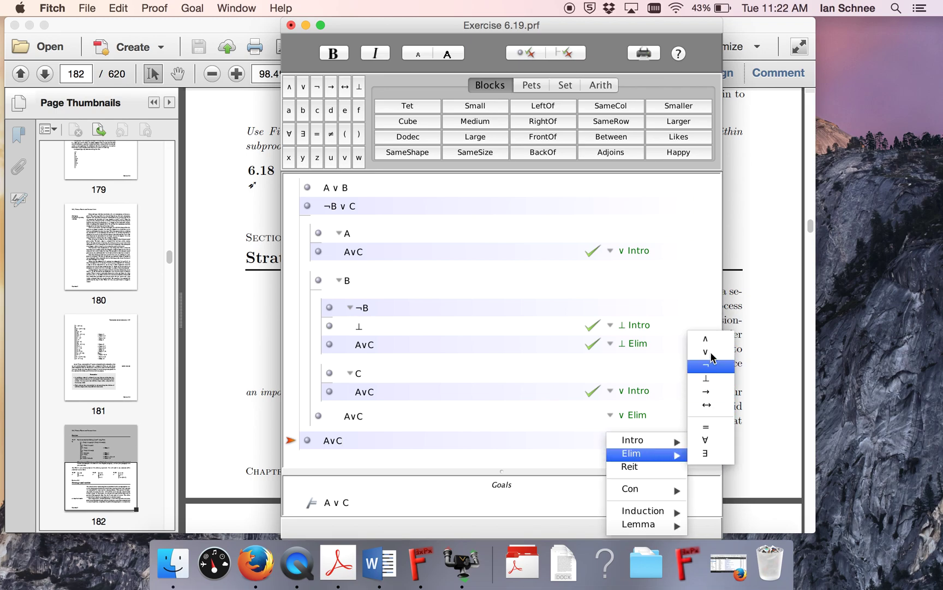
left_click(709, 352)
left_click(331, 187)
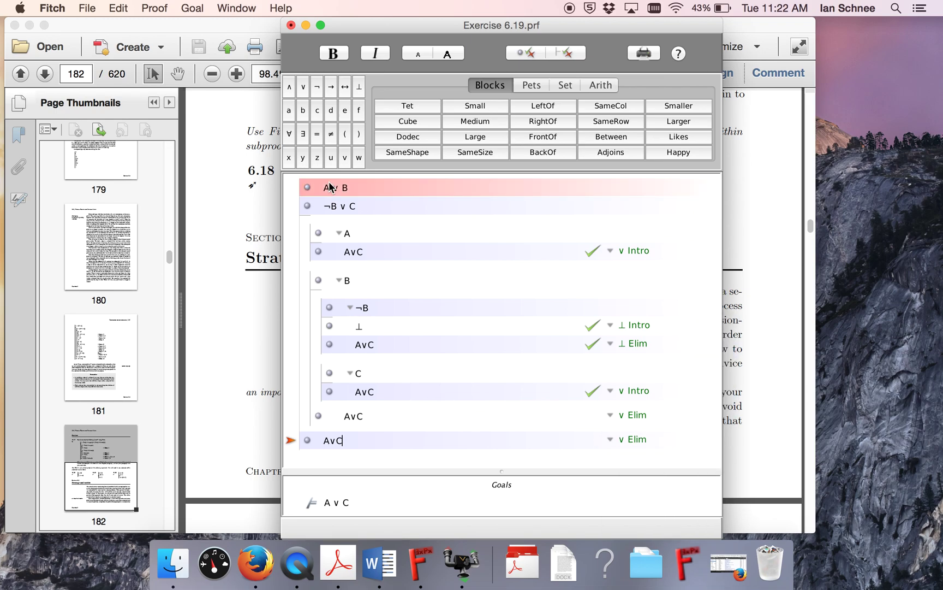
left_click(330, 252)
left_click(333, 327)
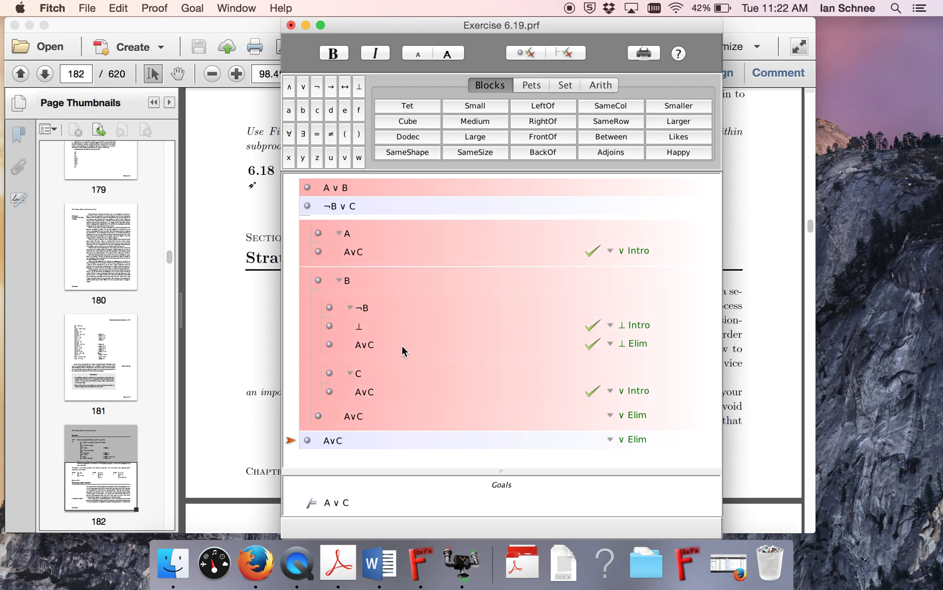
left_click(566, 53)
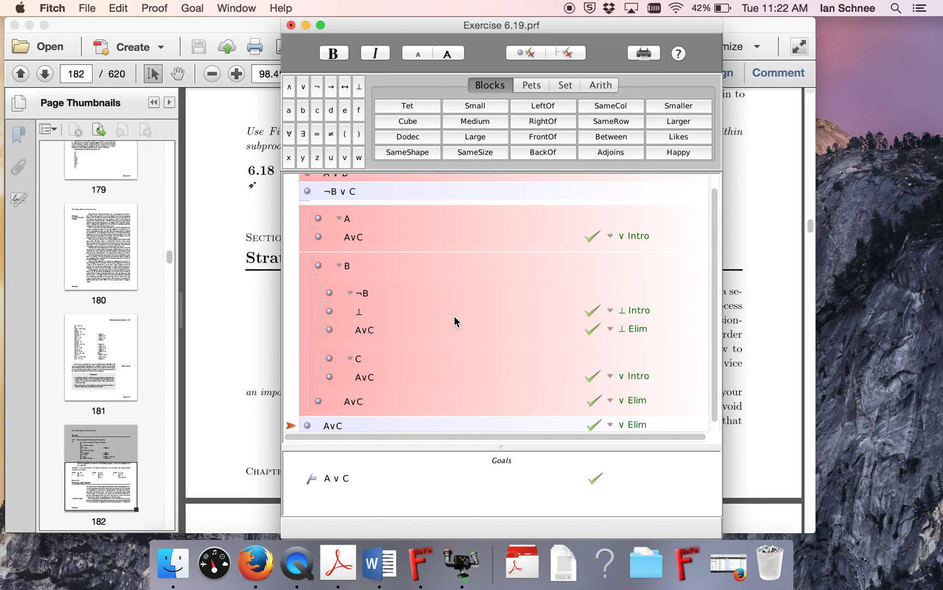
scroll(344, 361, "down", 1)
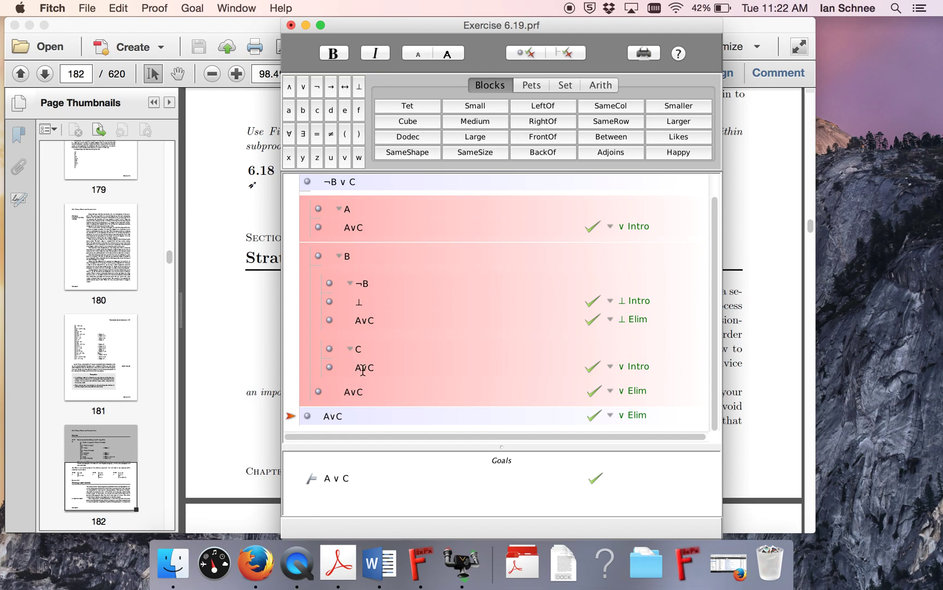
scroll(355, 374, "up", 2)
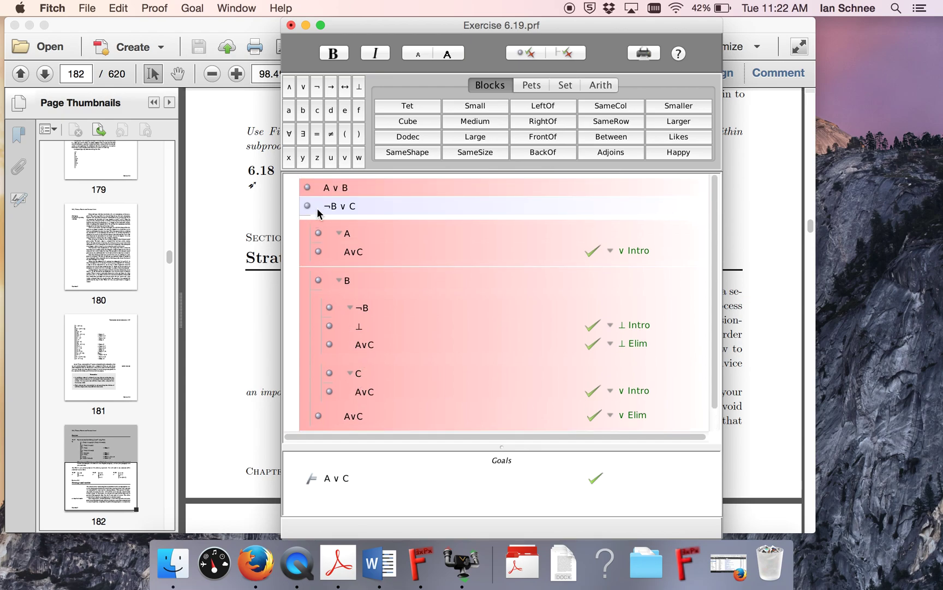
left_click(291, 187)
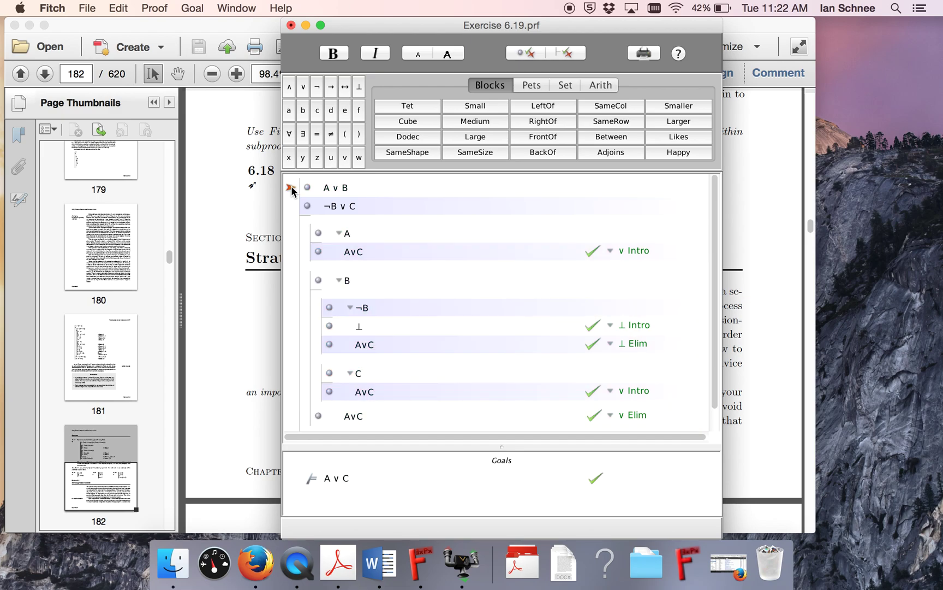